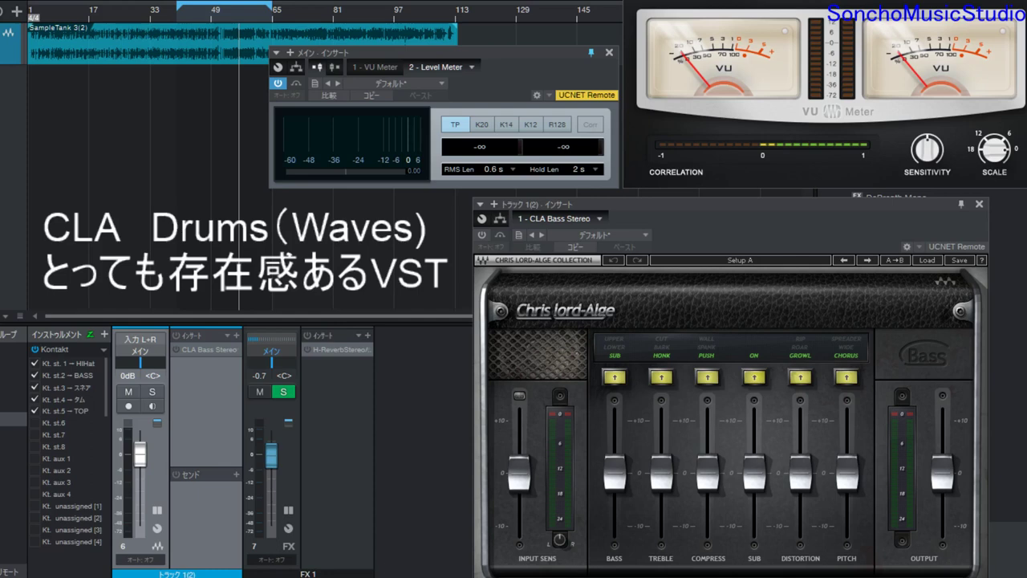
# - Start playback and toggle CLA Bass Stereo on the track to compare the dry and processed sound, leaving it enabled
pyautogui.press('space')
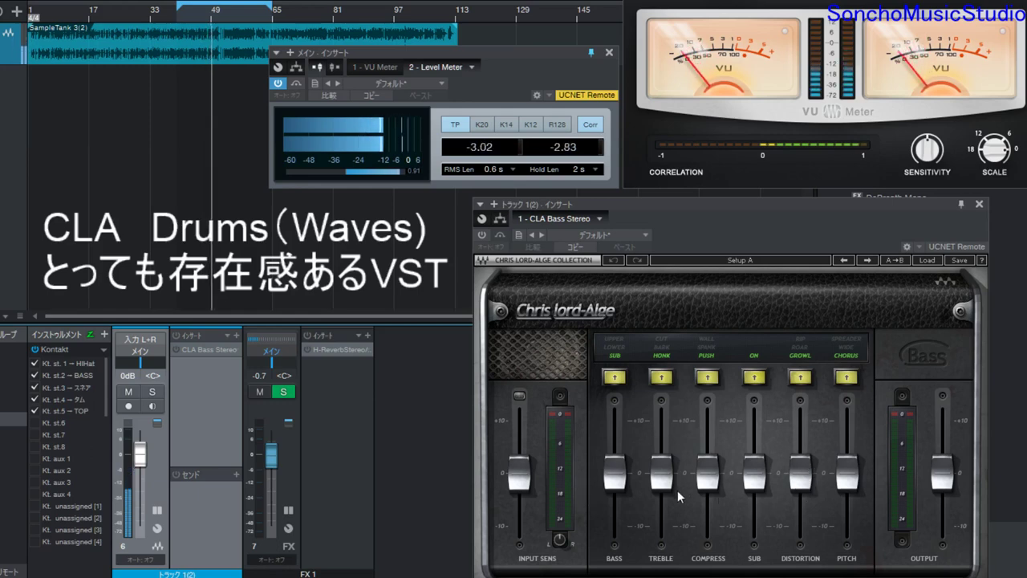
pyautogui.moveTo(667, 481)
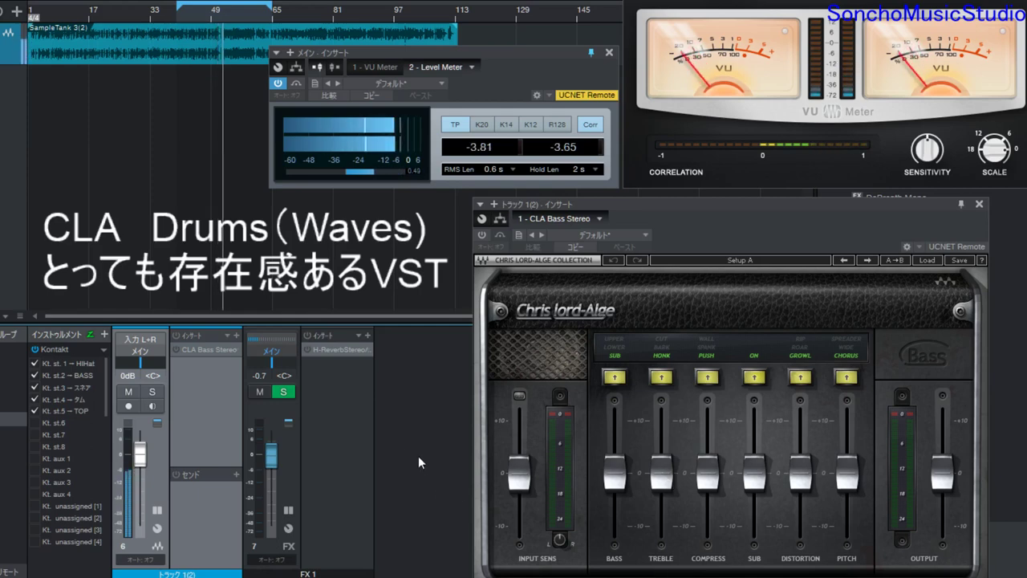
pyautogui.click(174, 348)
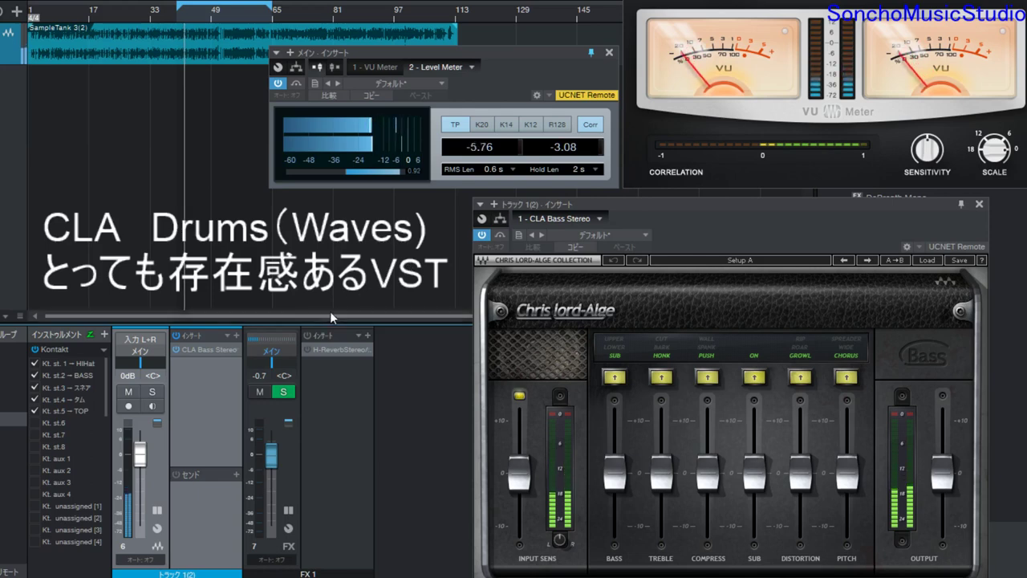
pyautogui.click(177, 351)
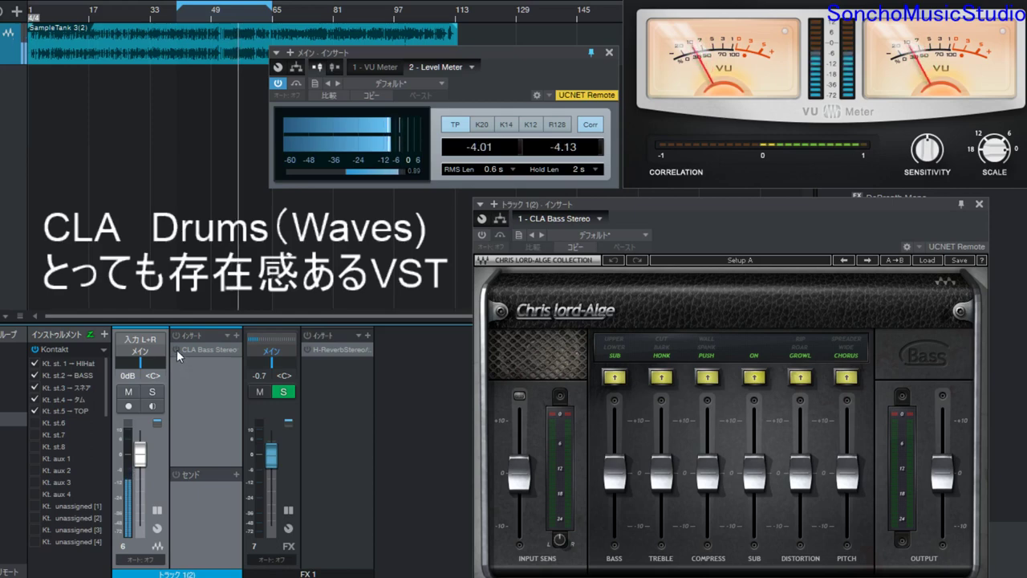
pyautogui.click(177, 350)
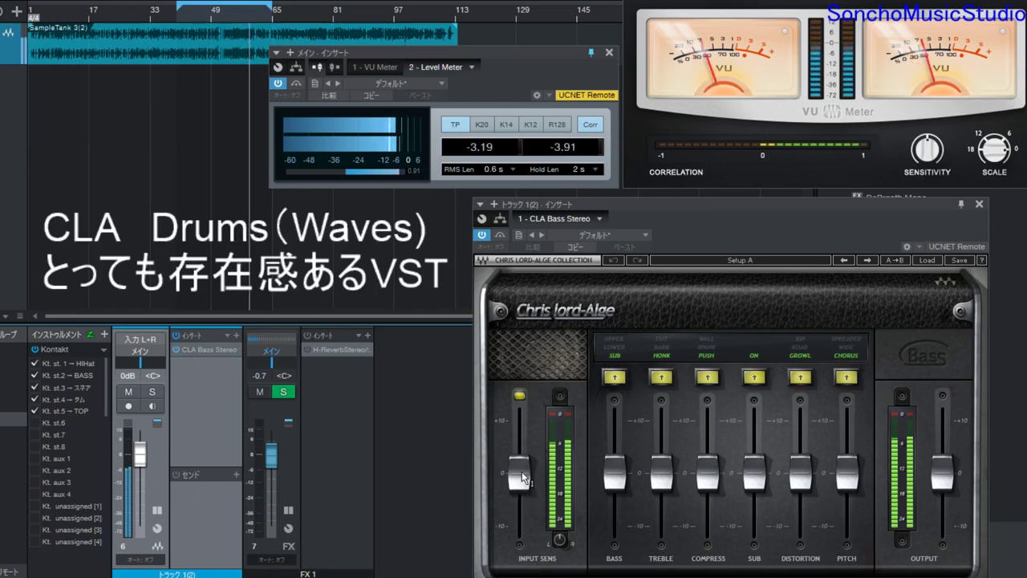
# - Raise the plug-in's input sensitivity to about +3 and its Bass fader to about +4
pyautogui.moveTo(521, 476); pyautogui.dragTo(521, 456)
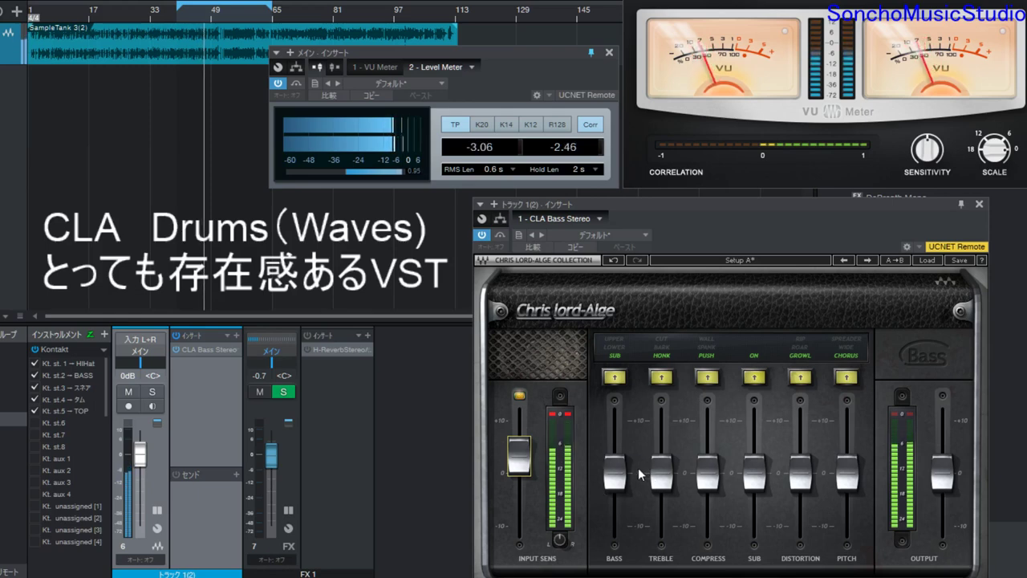
pyautogui.moveTo(615, 473); pyautogui.dragTo(613, 454)
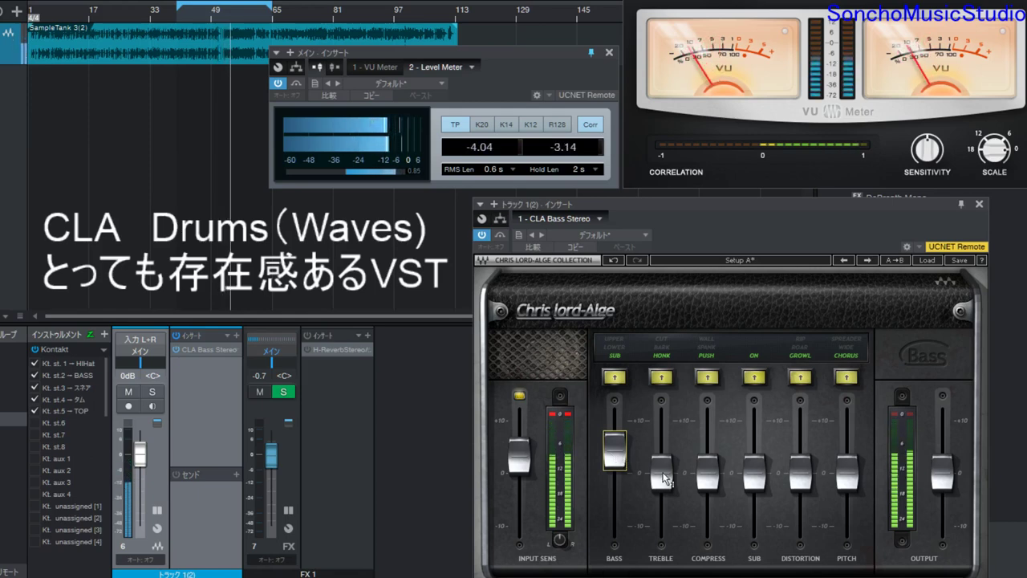
# - Try the Treble fader slightly raised, lower it to about −3, and trim Bass to about +3.5
pyautogui.moveTo(659, 470)
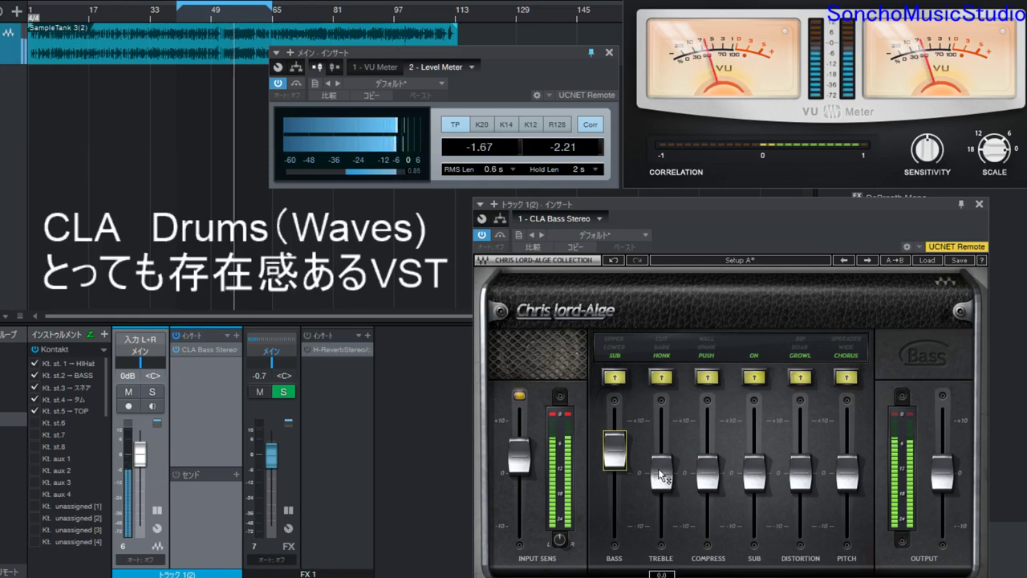
pyautogui.moveTo(658, 471)
pyautogui.mouseDown()
pyautogui.moveTo(659, 445)
pyautogui.moveTo(660, 459)
pyautogui.mouseUp()
pyautogui.moveTo(661, 459); pyautogui.dragTo(661, 489)
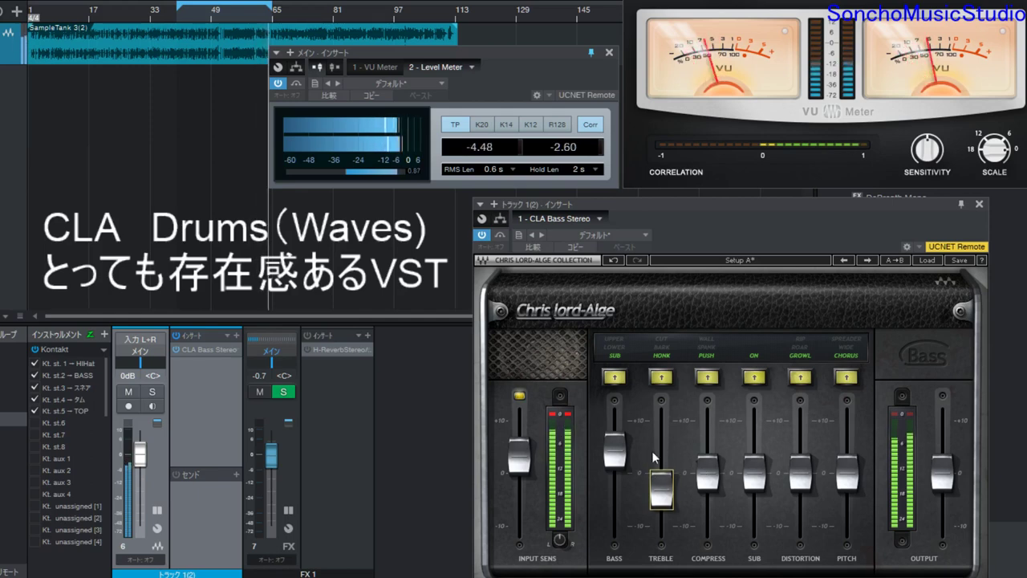
pyautogui.moveTo(611, 446); pyautogui.dragTo(611, 448)
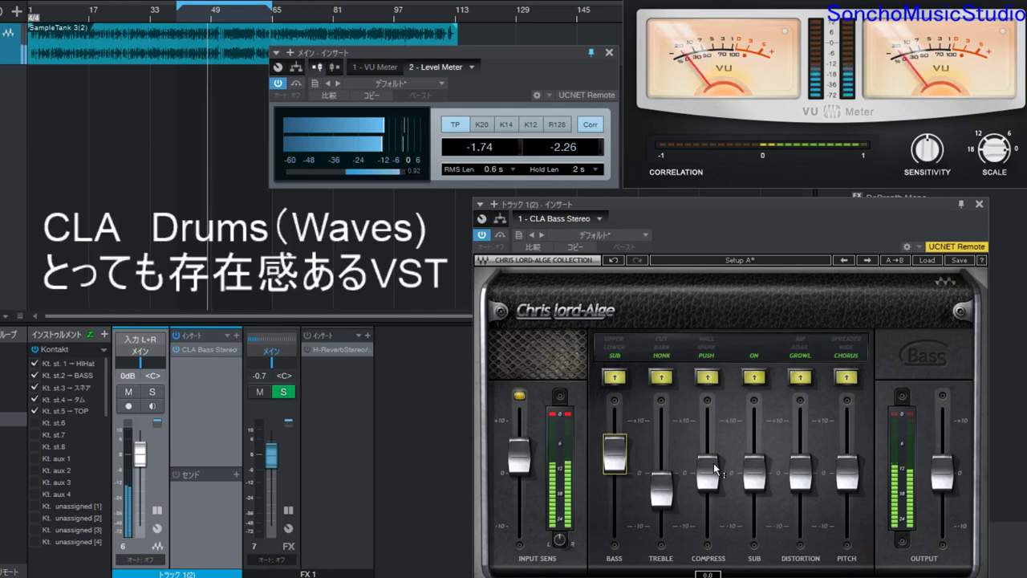
# - Audition high and minimum compression, settle the Compress fader at about +2, and lower Sub to about −2
pyautogui.moveTo(717, 471); pyautogui.dragTo(716, 447)
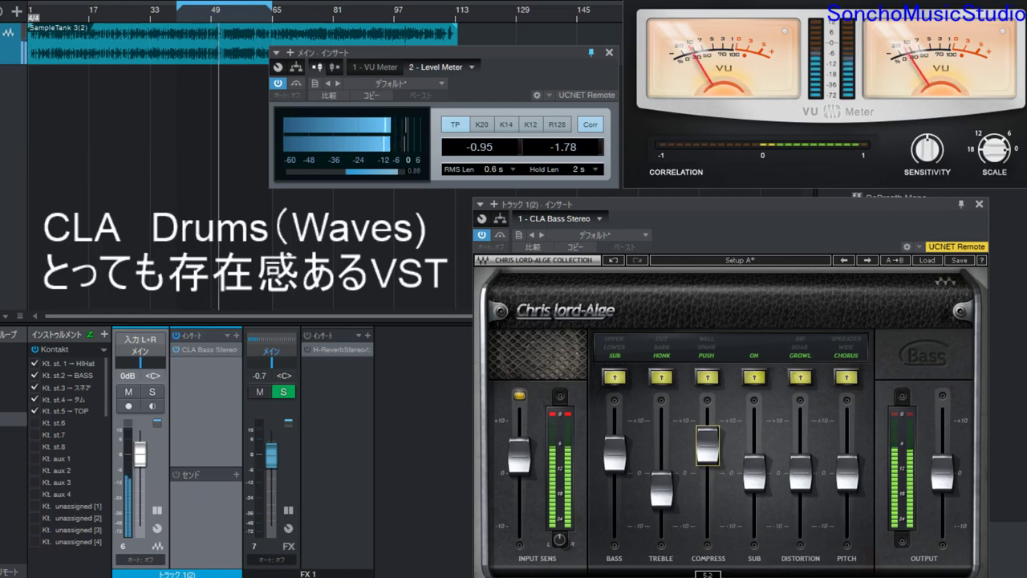
pyautogui.moveTo(709, 445); pyautogui.dragTo(709, 443)
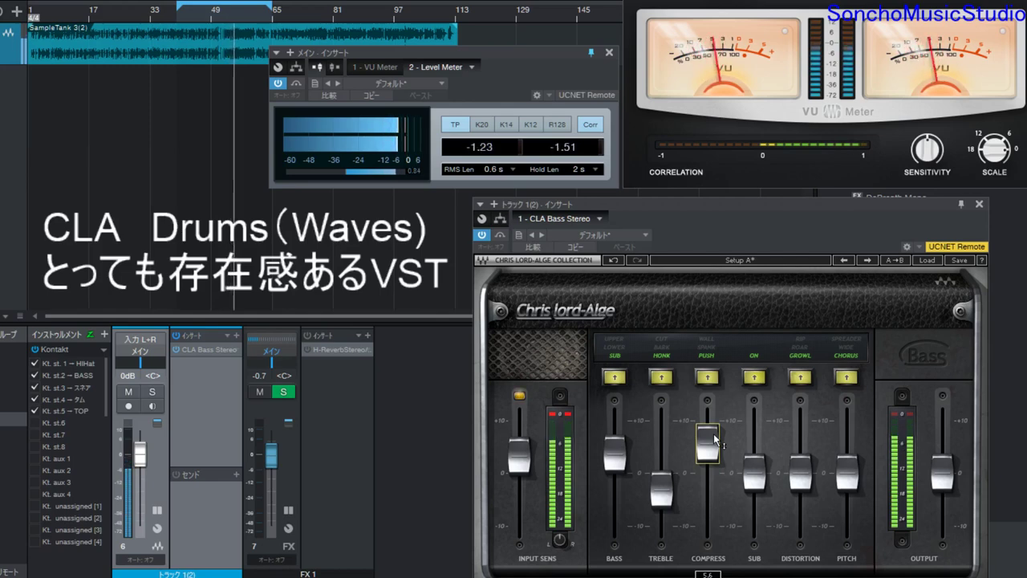
pyautogui.moveTo(716, 439); pyautogui.dragTo(715, 511)
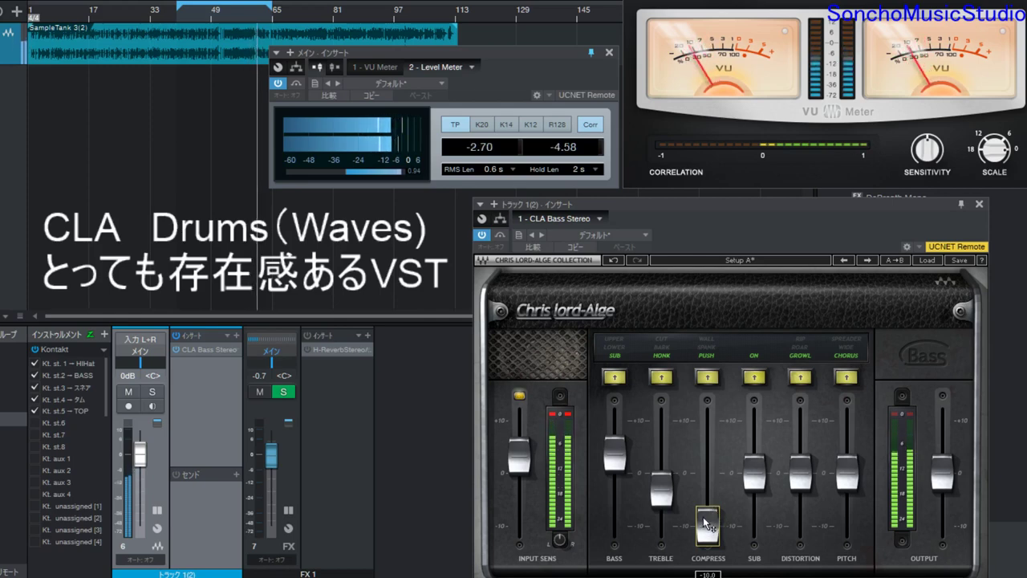
pyautogui.moveTo(703, 517); pyautogui.dragTo(703, 458)
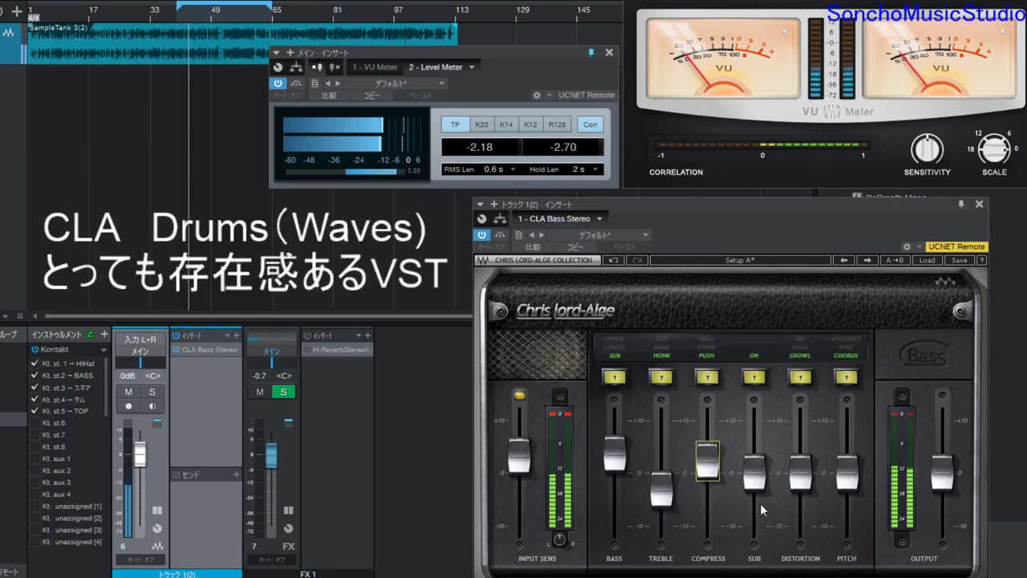
pyautogui.moveTo(754, 475)
pyautogui.mouseDown()
pyautogui.moveTo(754, 455)
pyautogui.moveTo(757, 494)
pyautogui.moveTo(754, 481)
pyautogui.mouseUp()
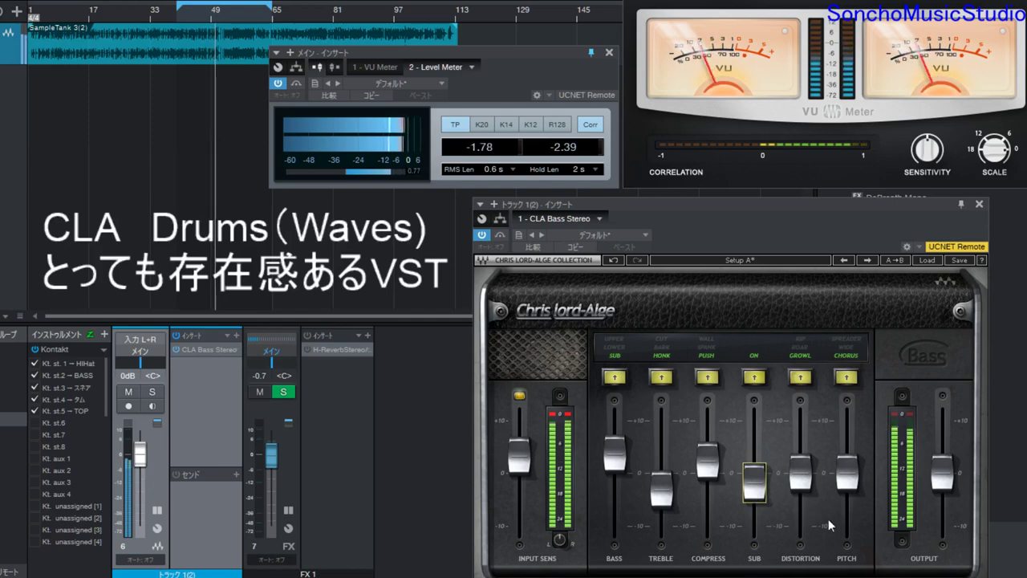
# - Audition the Distortion effect raised and in Roar mode, set its fader to 0.3, and switch the effect off
pyautogui.moveTo(801, 475); pyautogui.dragTo(801, 458)
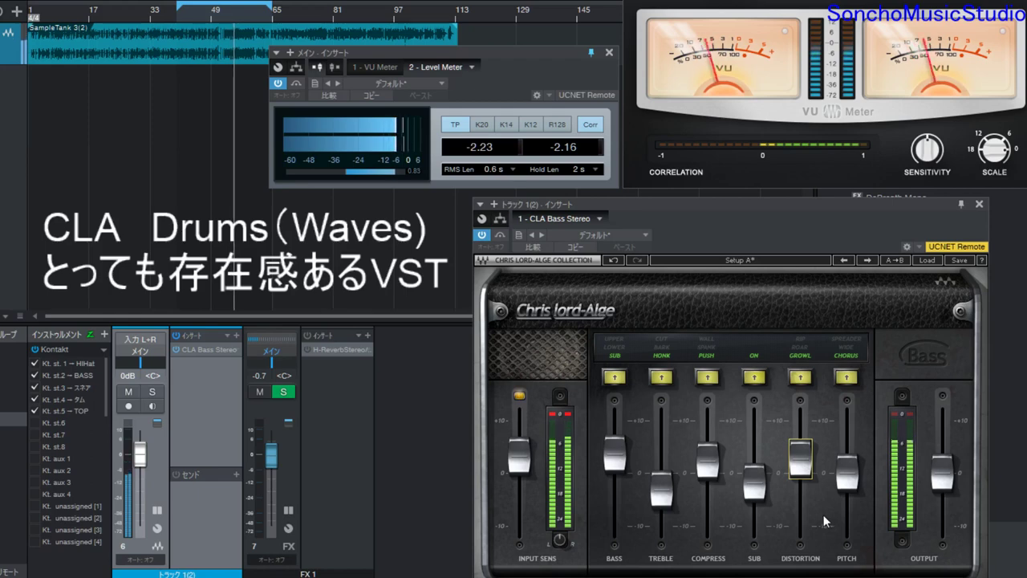
pyautogui.moveTo(801, 457); pyautogui.dragTo(800, 470)
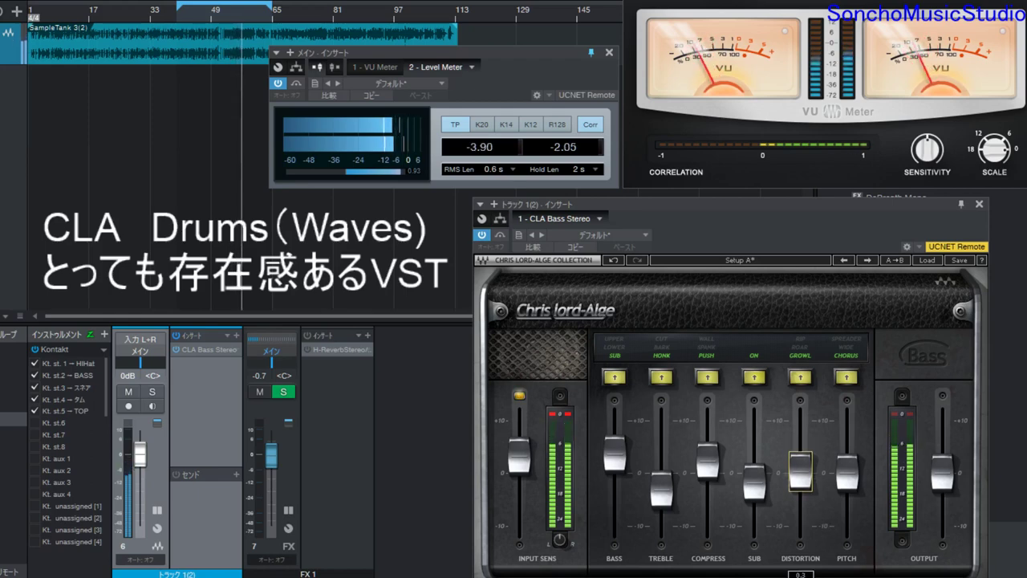
pyautogui.click(805, 385)
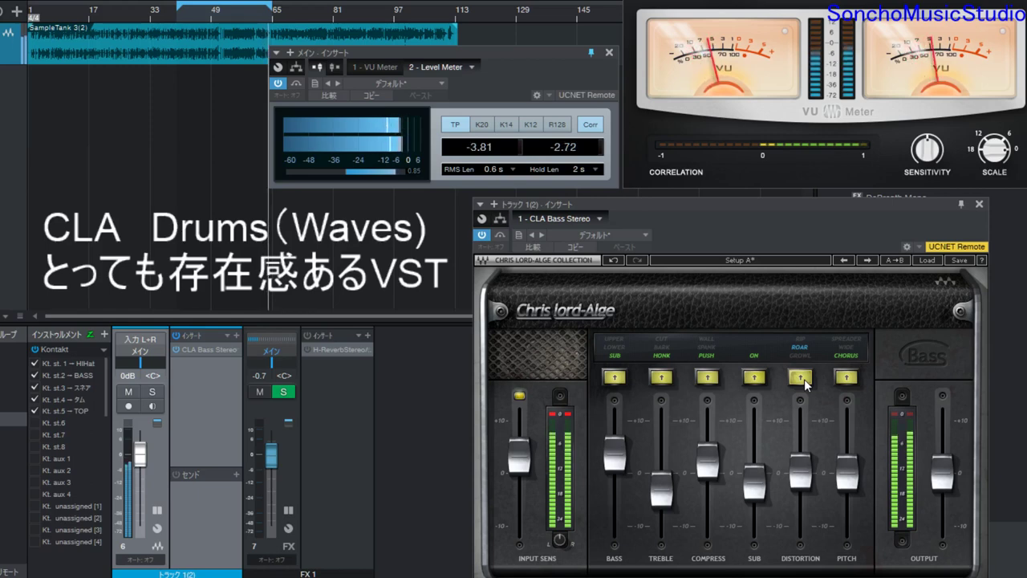
pyautogui.click(800, 377)
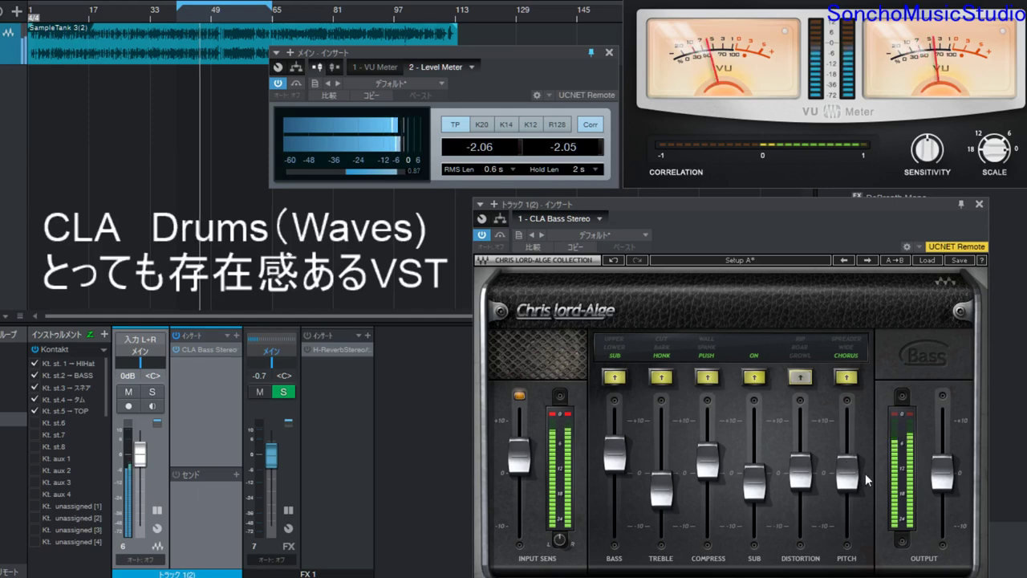
# - Try the Pitch effect at minimum and at −2.2 in Chorus mode, and at about +6 in Wide mode
pyautogui.moveTo(844, 460); pyautogui.dragTo(846, 524)
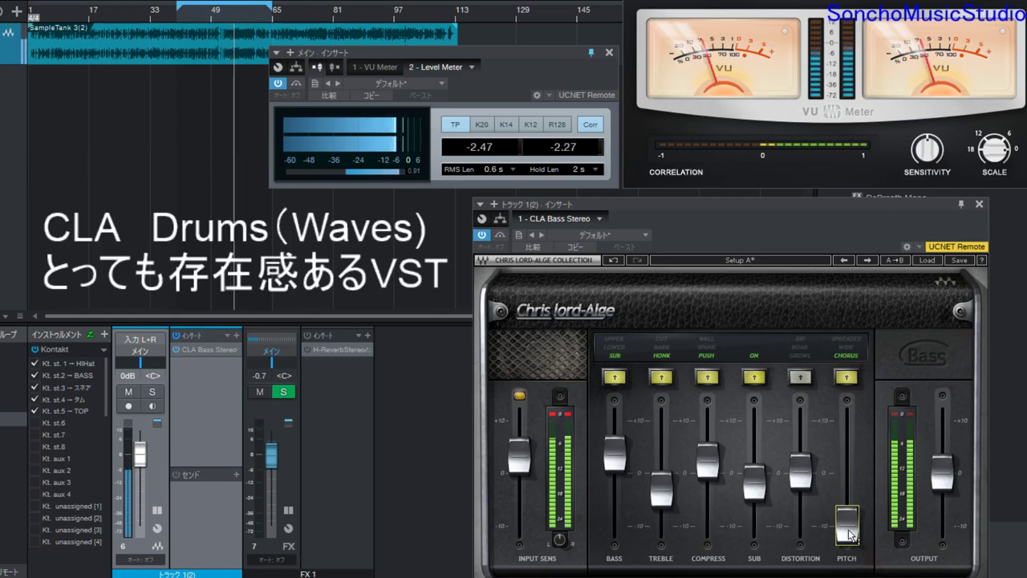
pyautogui.moveTo(846, 524); pyautogui.dragTo(847, 484)
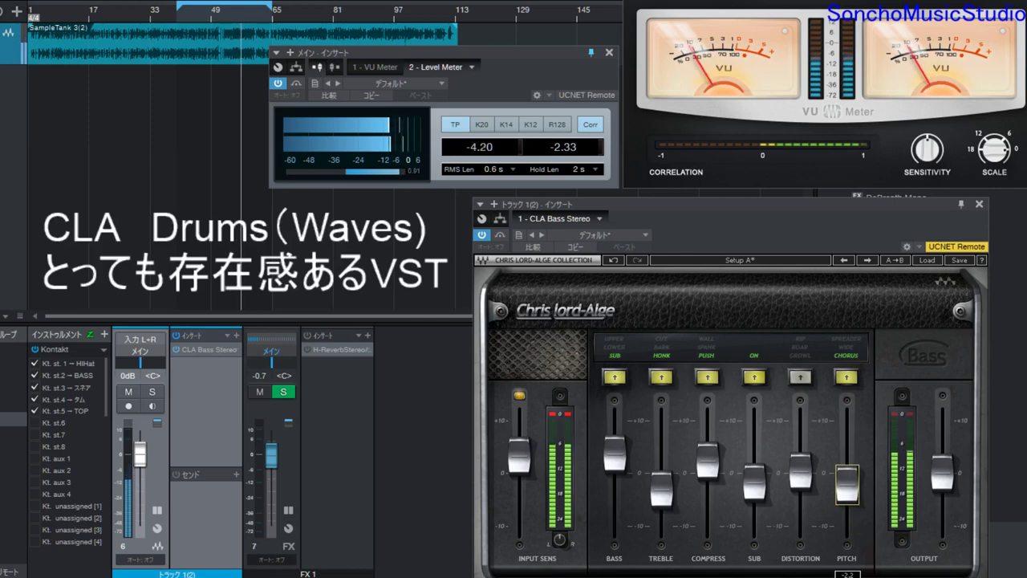
pyautogui.click(847, 353)
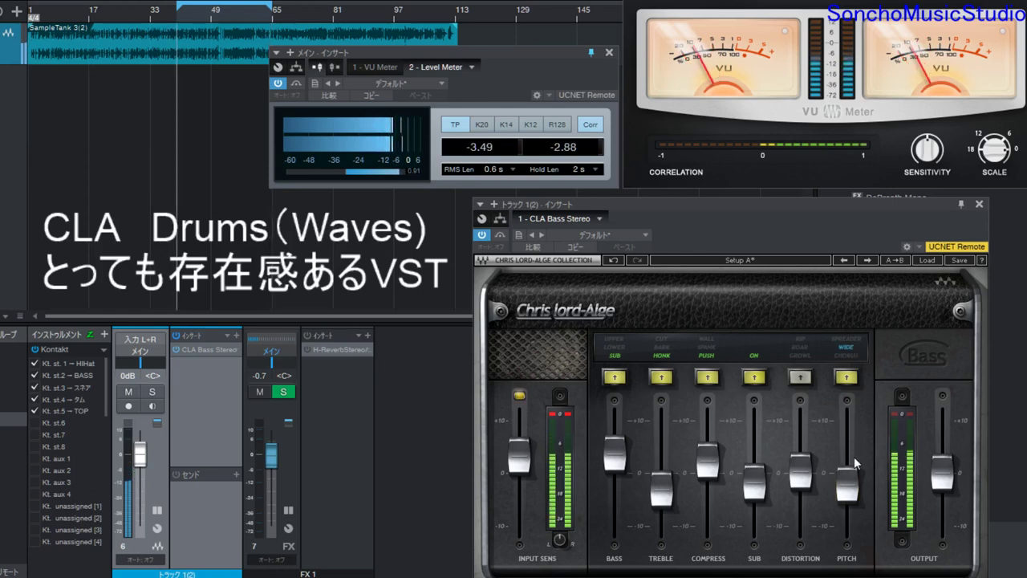
pyautogui.moveTo(849, 479); pyautogui.dragTo(849, 440)
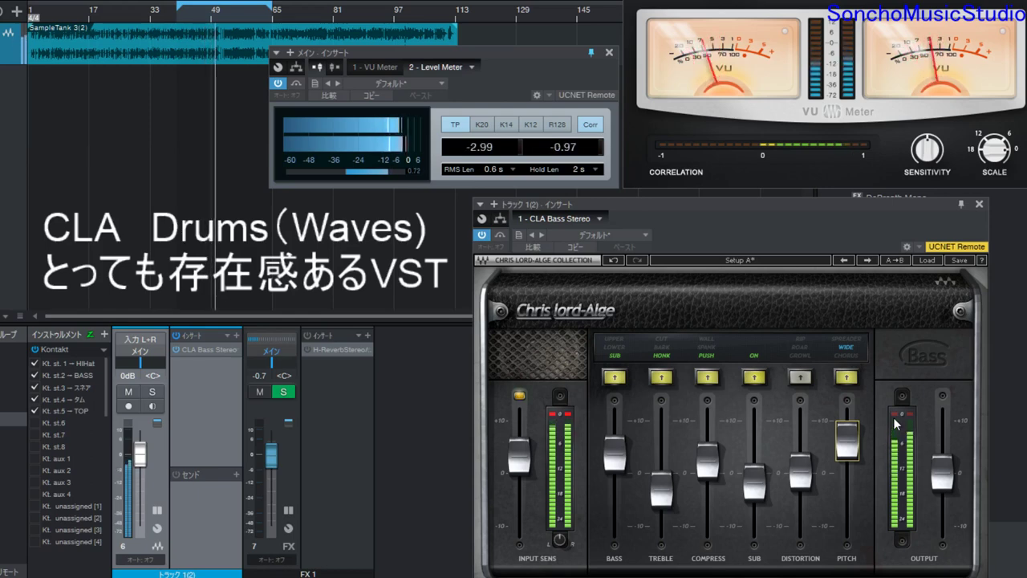
# - Cycle the Pitch effect through Spreader, off and Chorus back to Wide, and set its fader to about +3
pyautogui.click(846, 377)
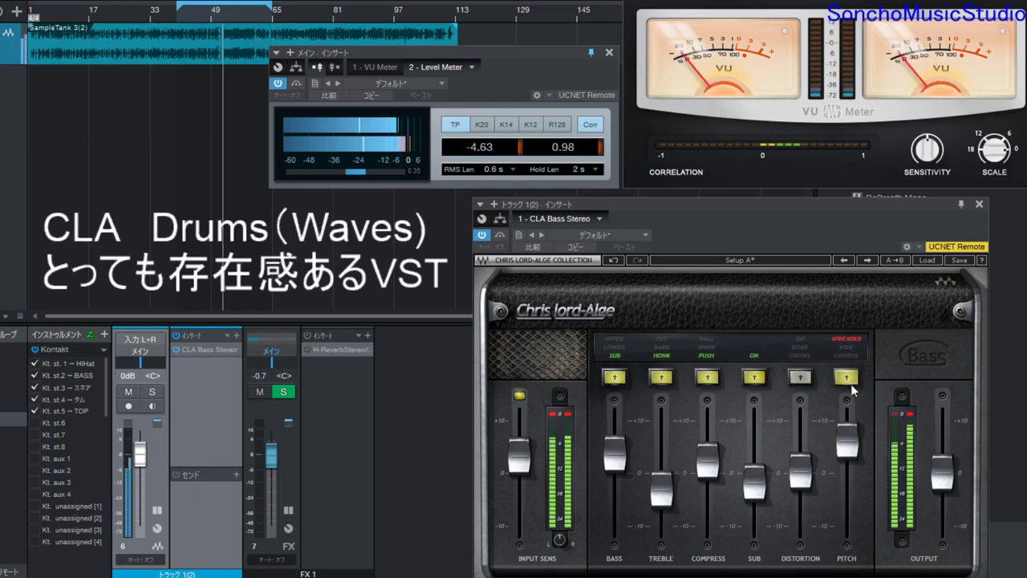
pyautogui.click(848, 377)
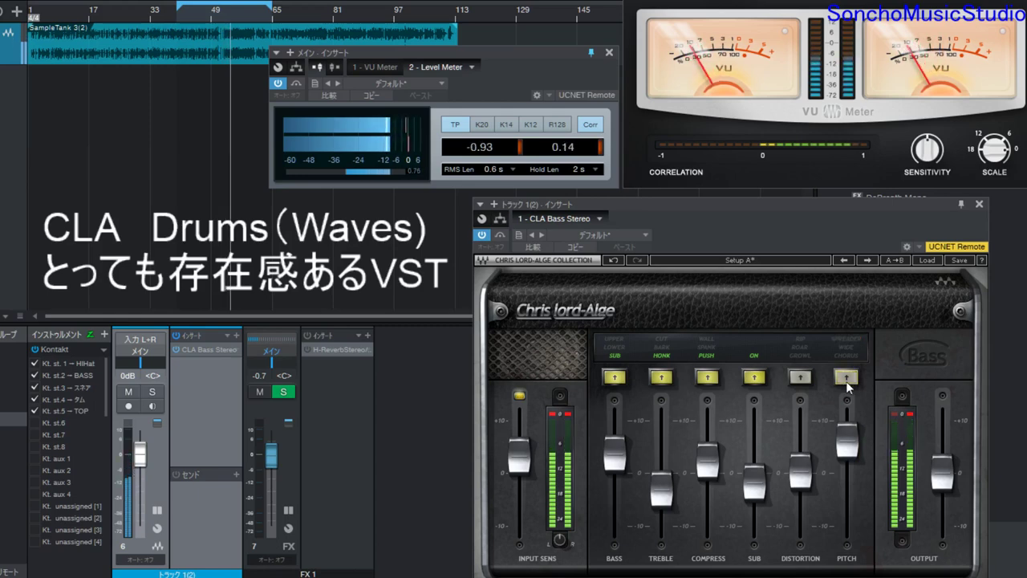
pyautogui.moveTo(848, 433); pyautogui.dragTo(841, 493)
pyautogui.click(845, 377)
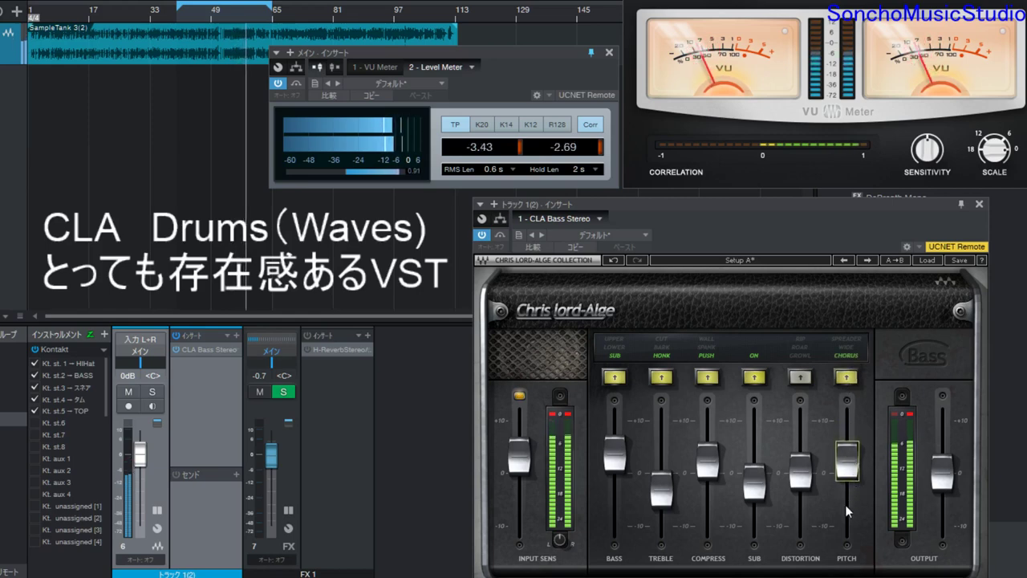
pyautogui.click(846, 377)
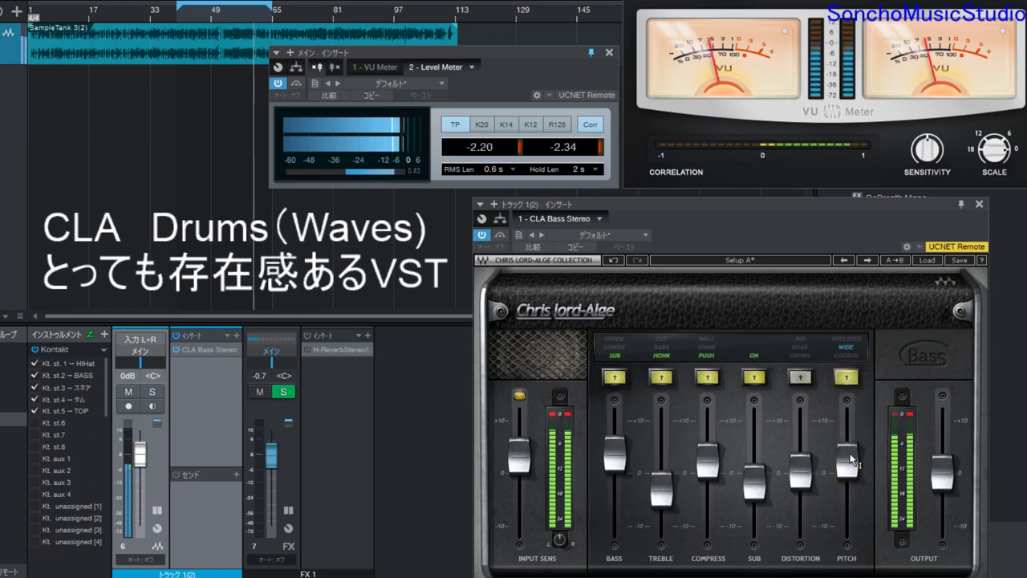
pyautogui.moveTo(847, 460); pyautogui.dragTo(846, 456)
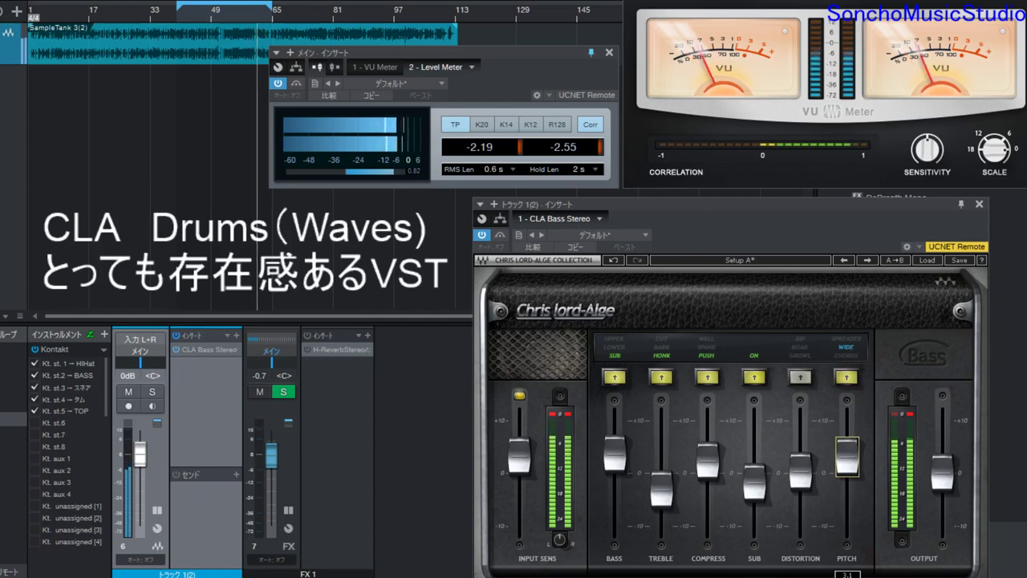
pyautogui.moveTo(847, 456); pyautogui.dragTo(848, 458)
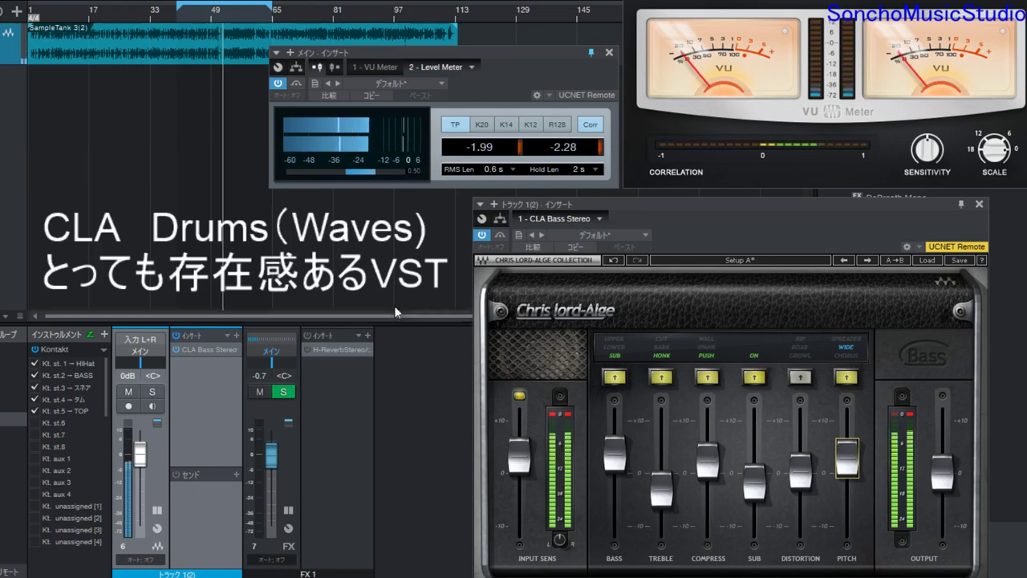
# - Bypass and re-enable CLA Bass Stereo to compare the finished bass sound with the original, and stop playback
pyautogui.click(484, 235)
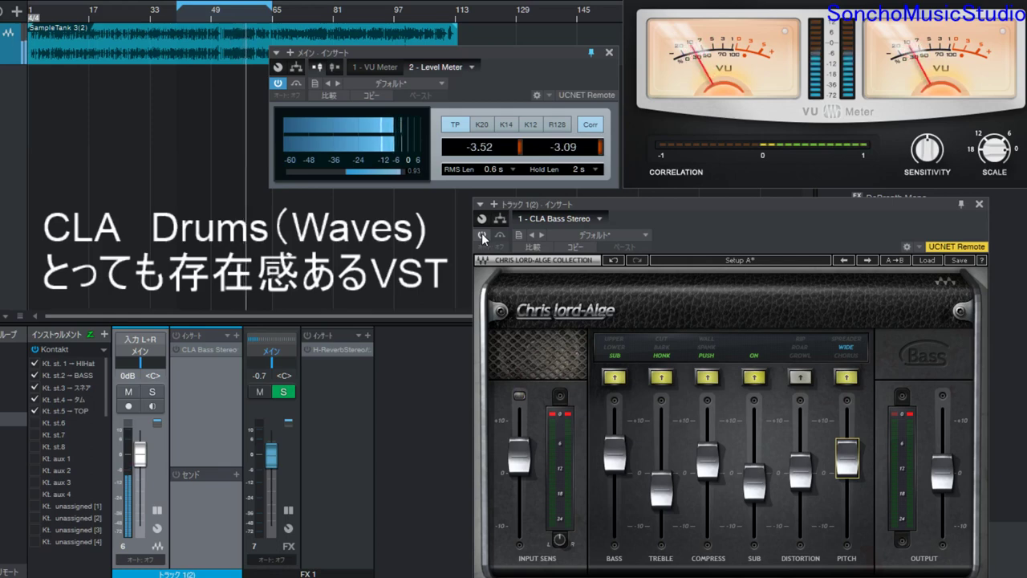
pyautogui.click(482, 236)
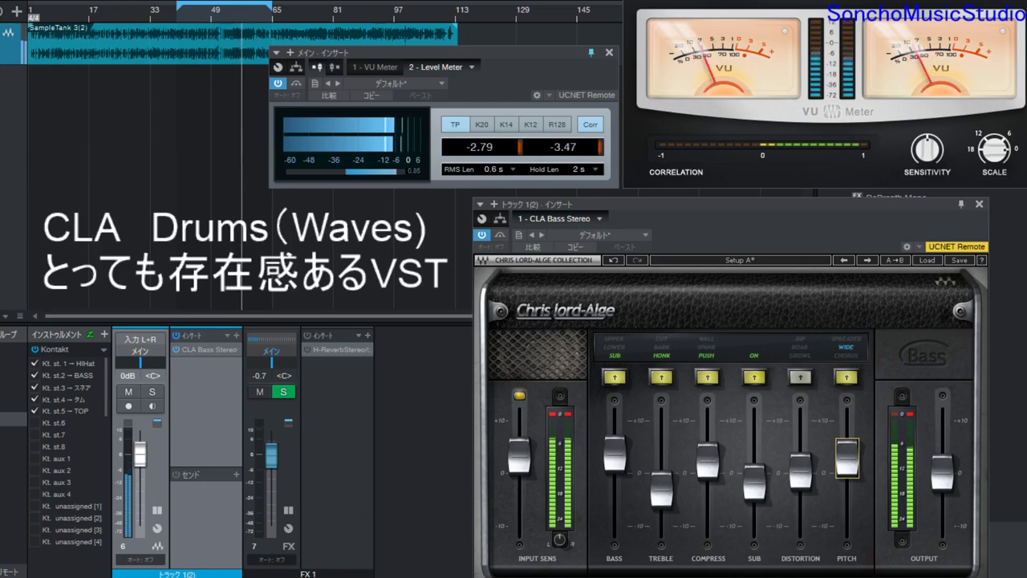
pyautogui.press('space')
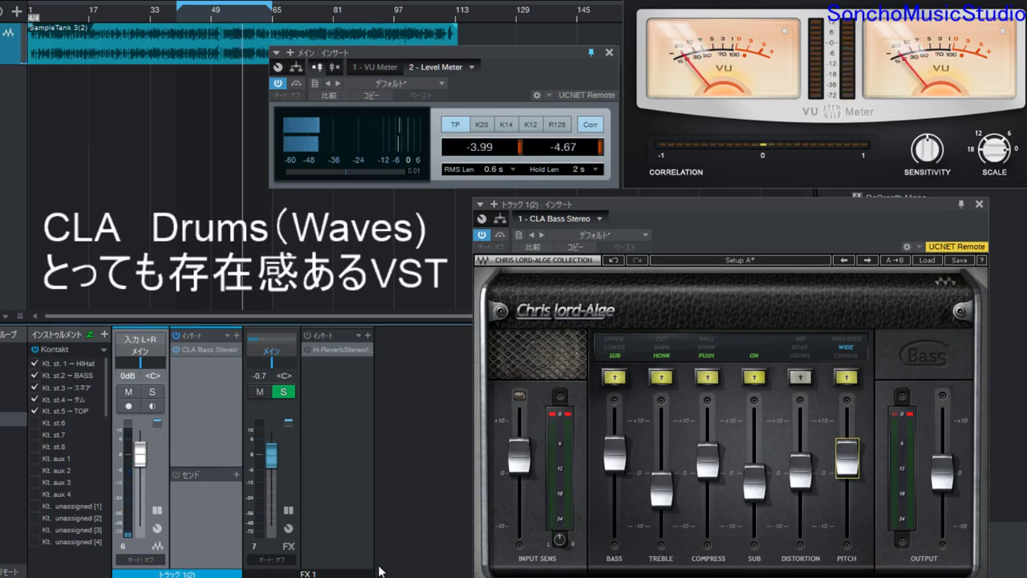